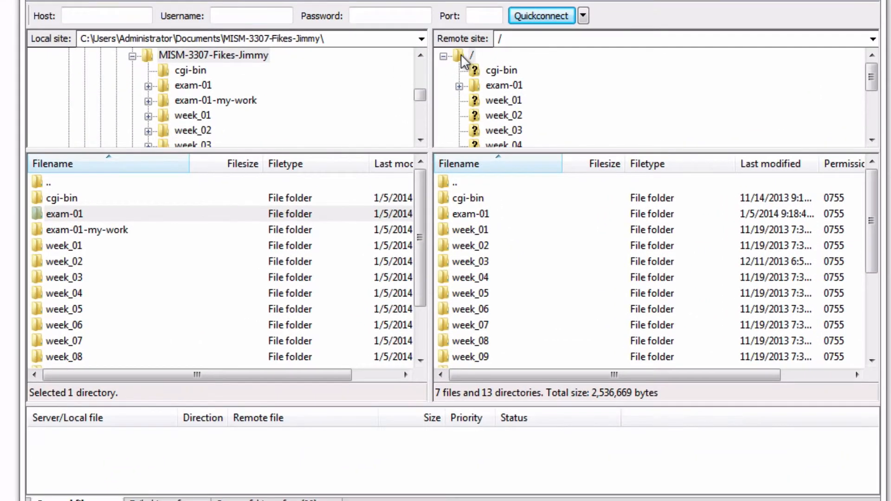
Check the contents of the remote exam-01 folder and return to the remote root directory.
left_click(457, 109)
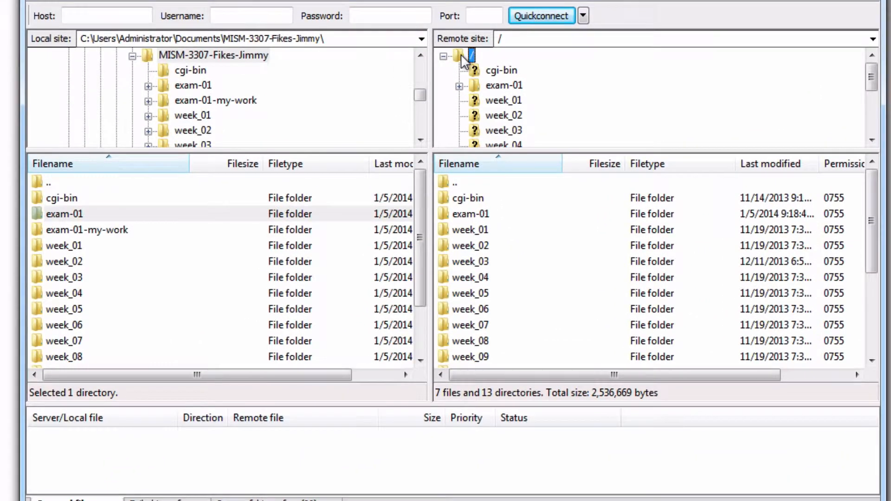
left_click(474, 85)
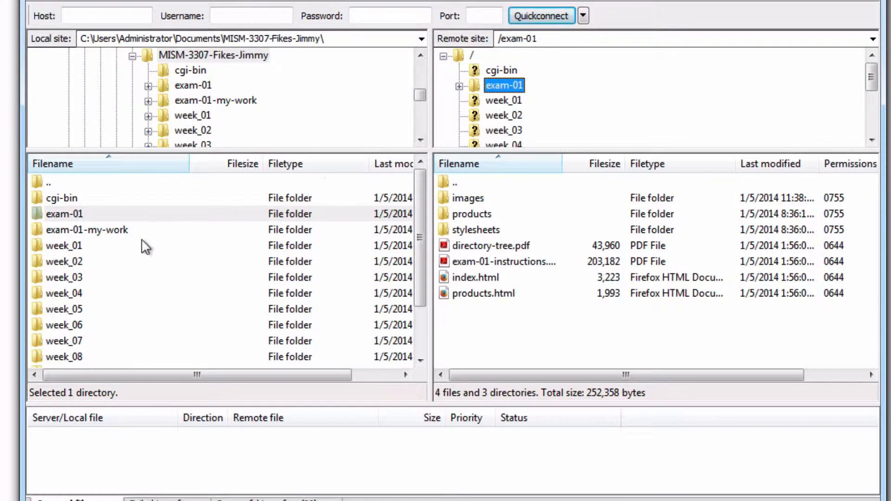
left_click(457, 55)
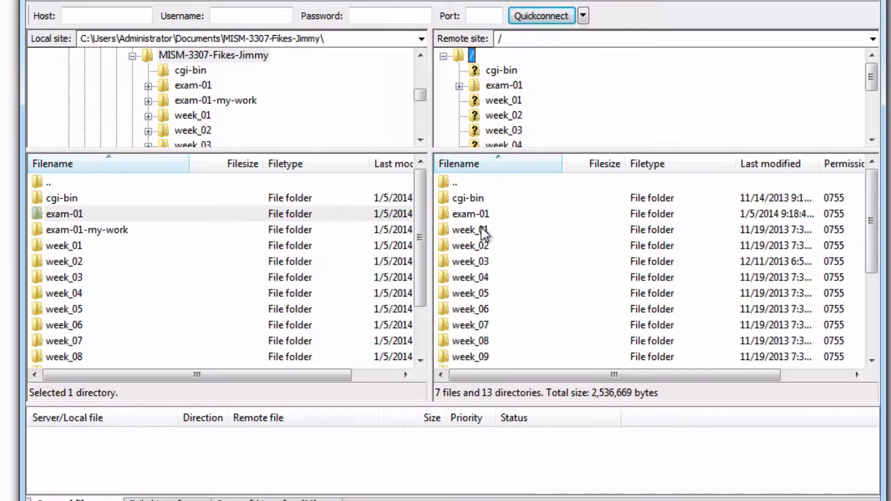
Compare the remote exam-01 folder with the local exam-01 and exam-01-my-work folders.
left_click(456, 214)
left_click(456, 214)
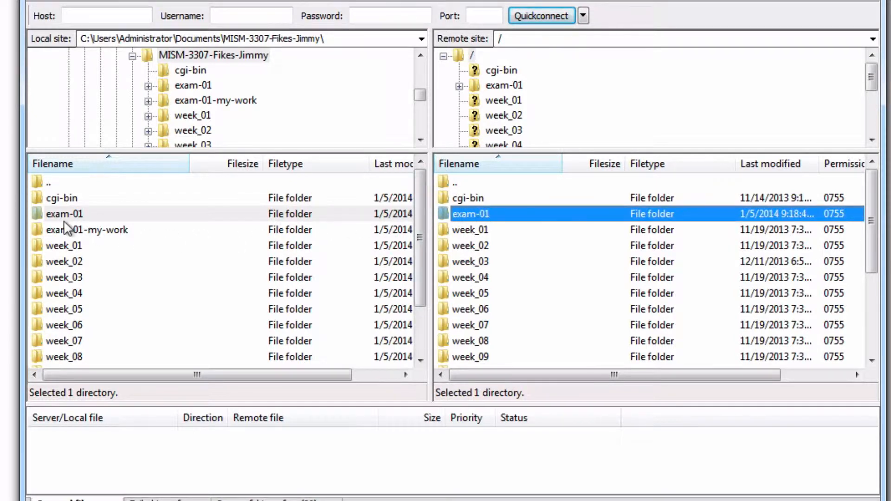
left_click(40, 212)
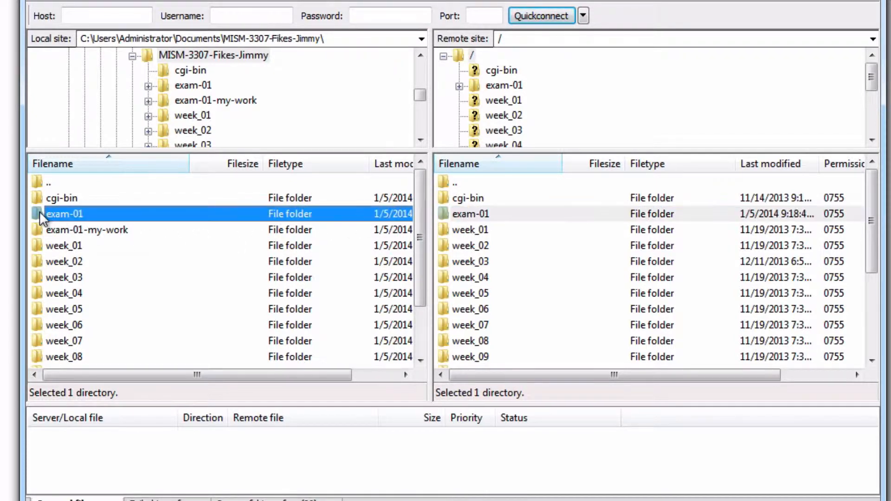
left_click(443, 212)
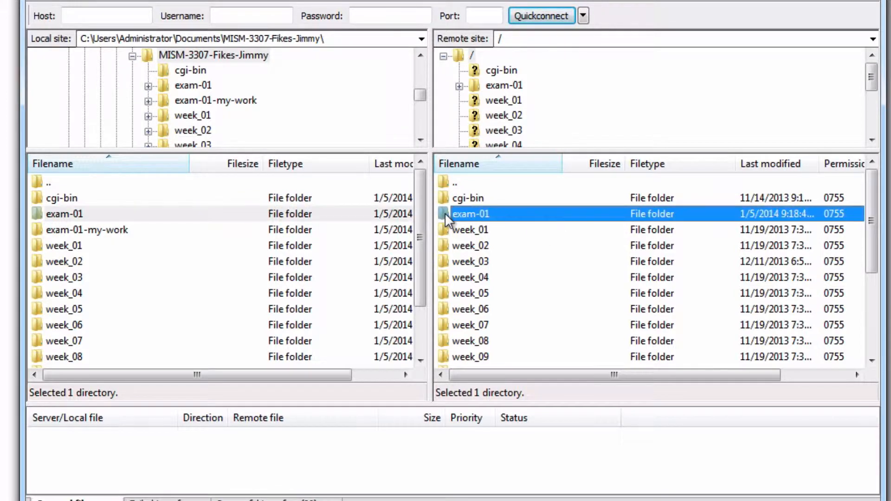
right_click(445, 214)
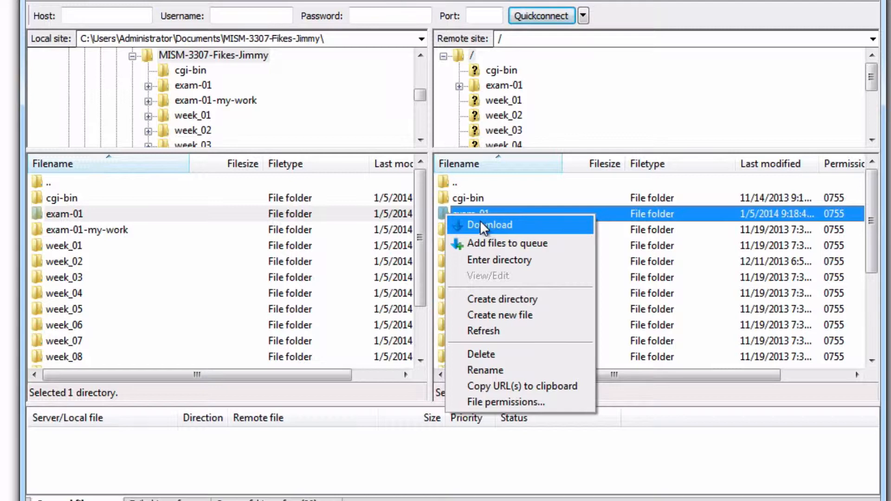
left_click(65, 213)
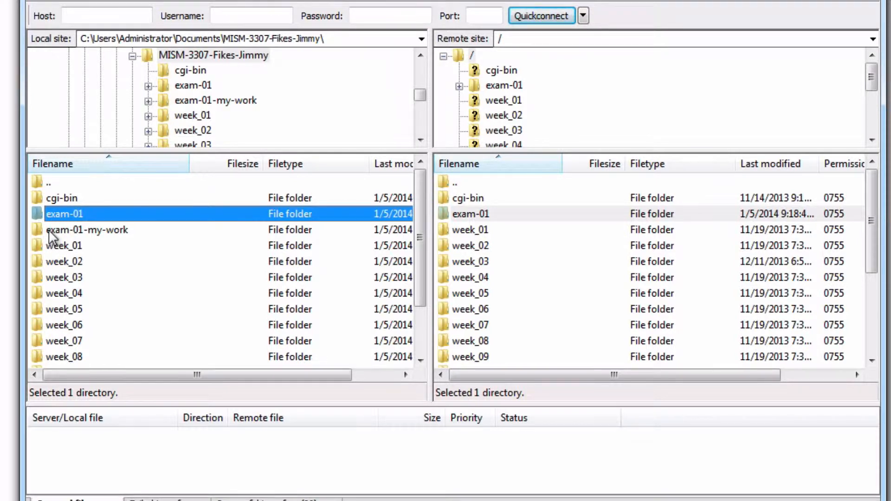
left_click(73, 232)
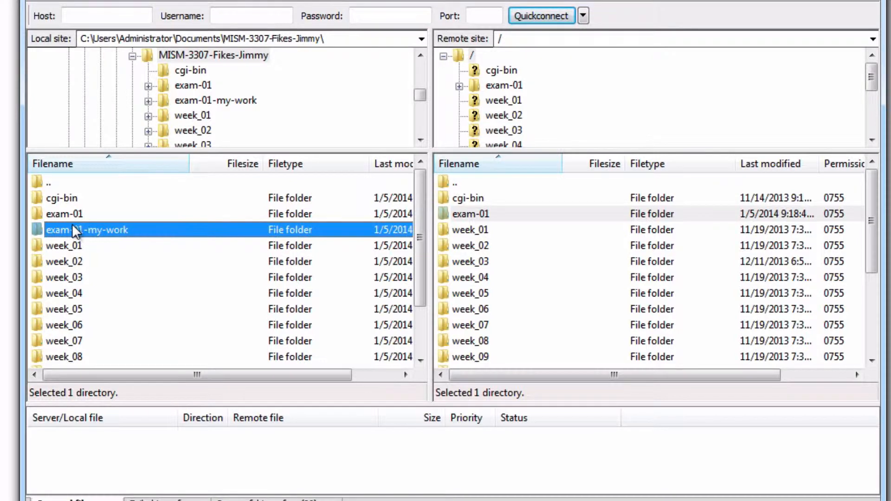
left_click(35, 213)
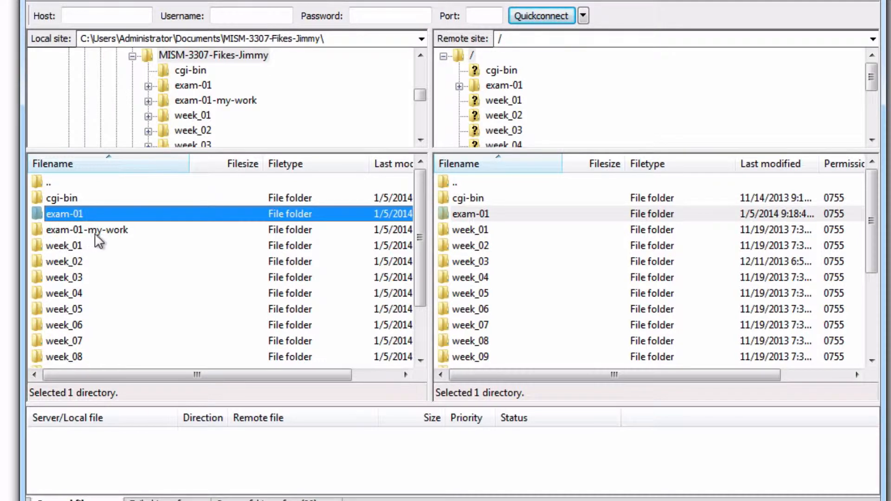
left_click(120, 232)
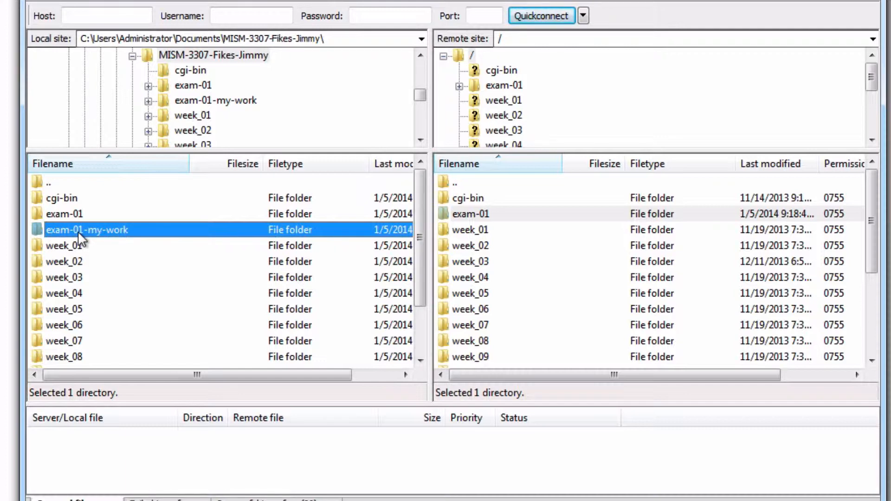
left_click(62, 215)
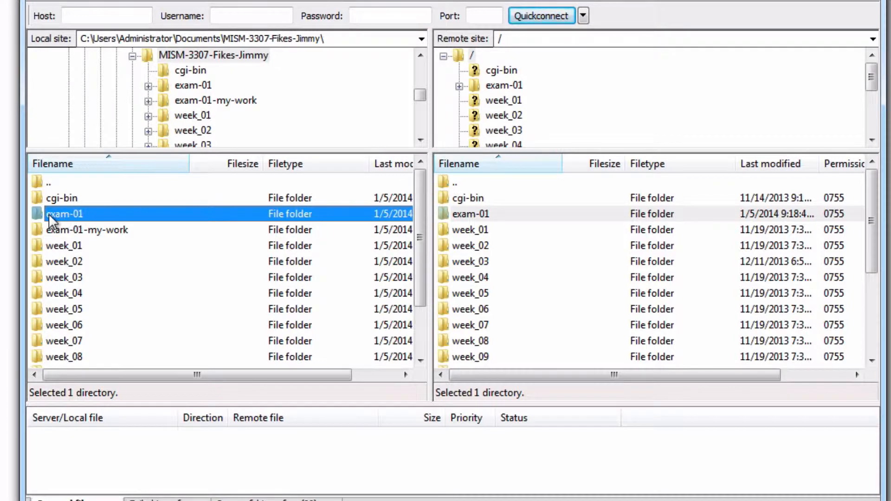
left_click(84, 229)
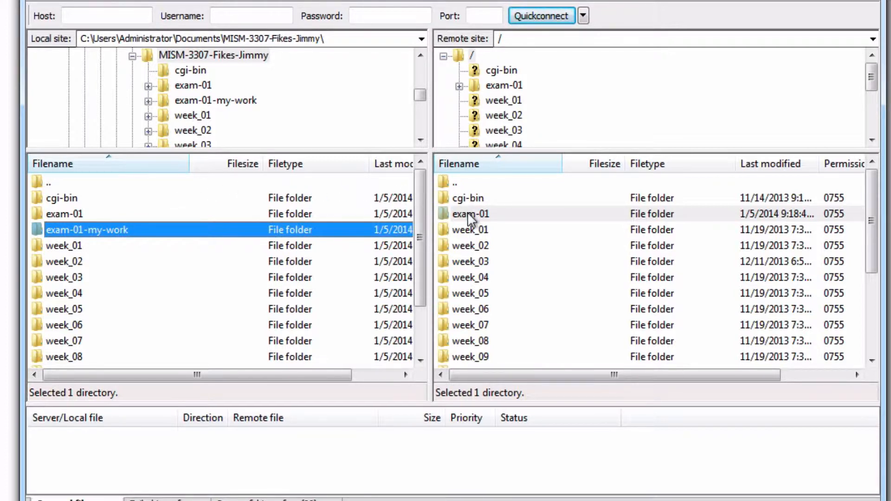
Upload the whole local exam-01-my-work folder into the remote exam-01 directory.
left_click(473, 83)
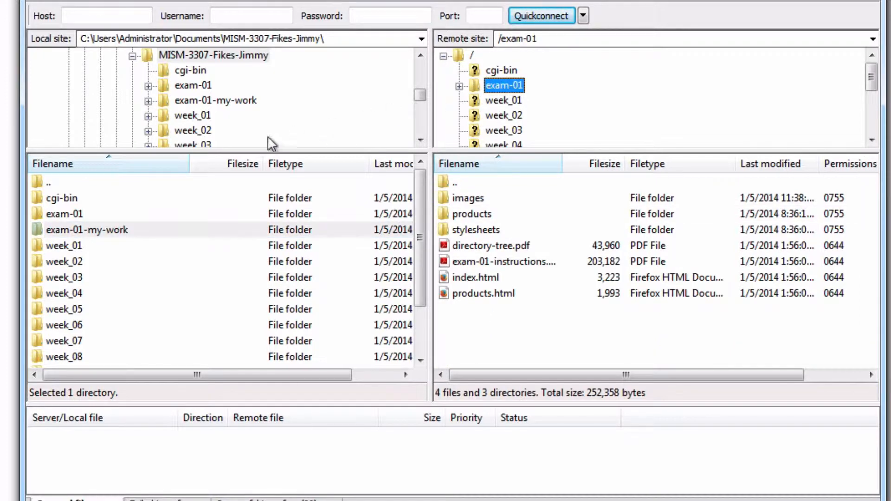
left_click(66, 230)
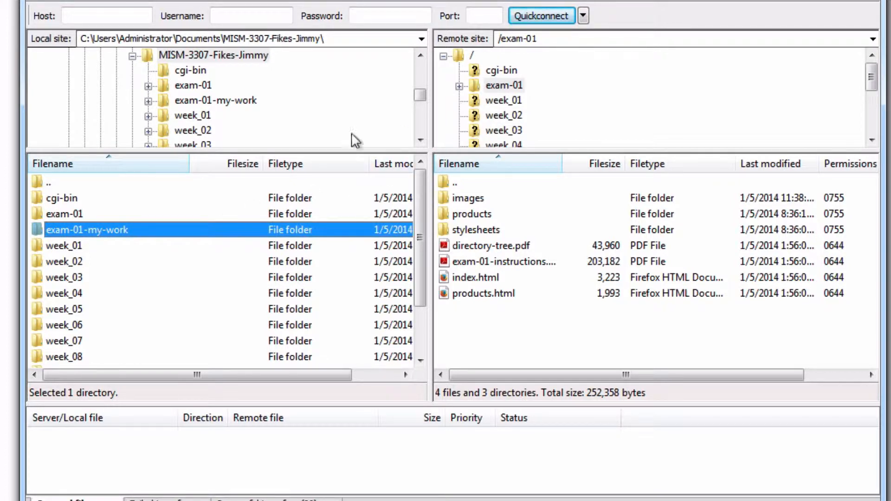
right_click(36, 227)
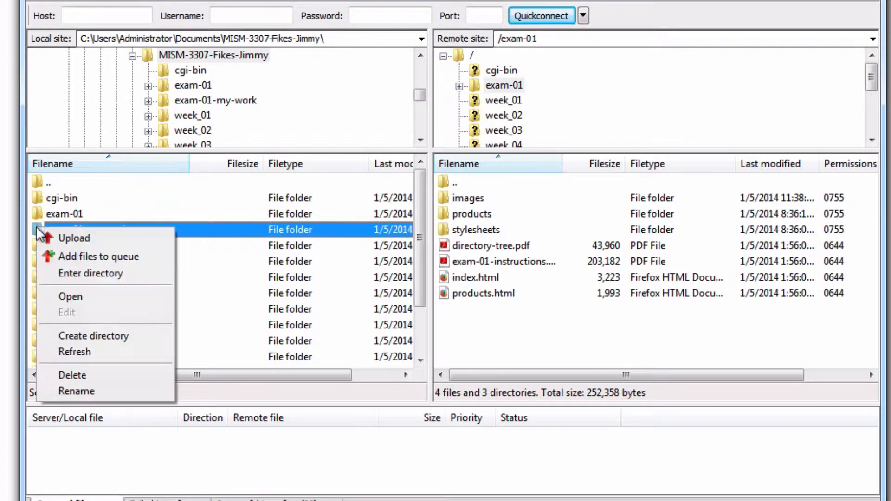
left_click(53, 237)
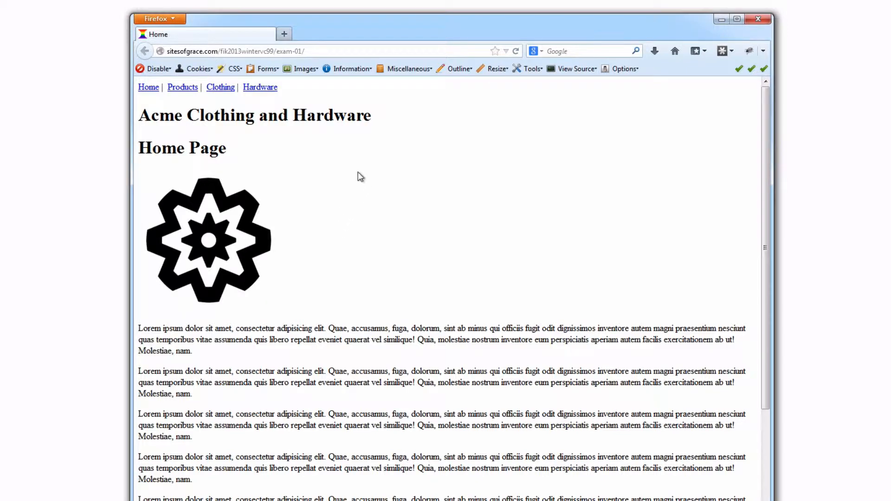
Switch to FileZilla and inspect the uploaded exam-01-my-work folder inside the remote exam-01 directory.
key("alt+Tab")
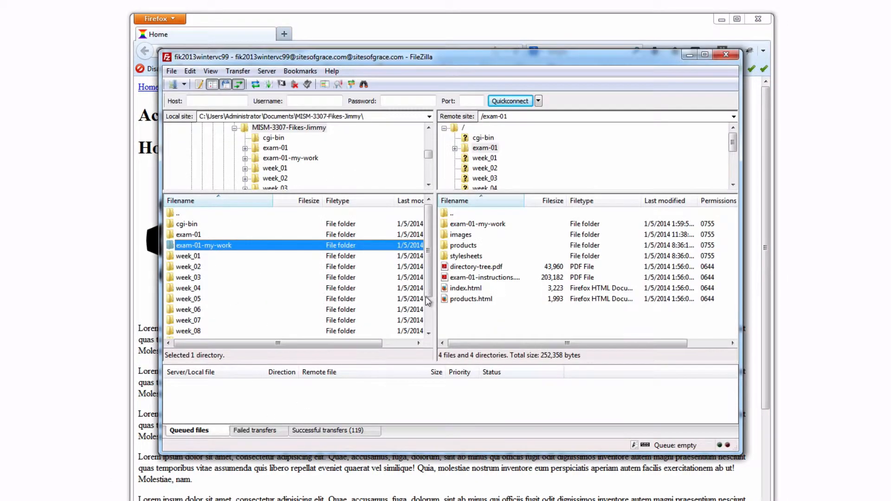
left_click(483, 148)
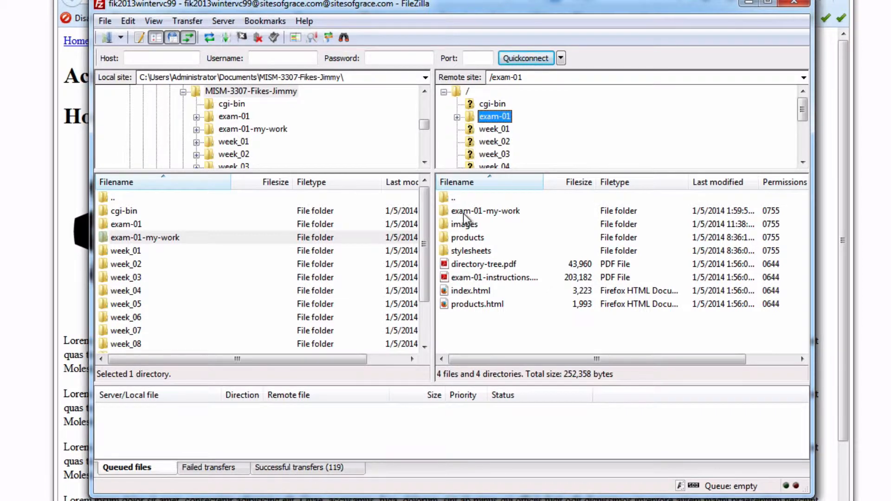
left_click(463, 212)
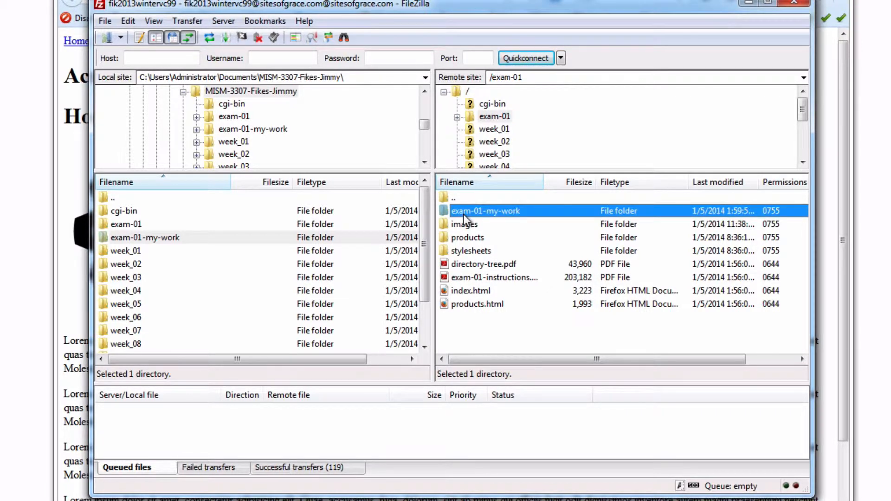
left_click(463, 213)
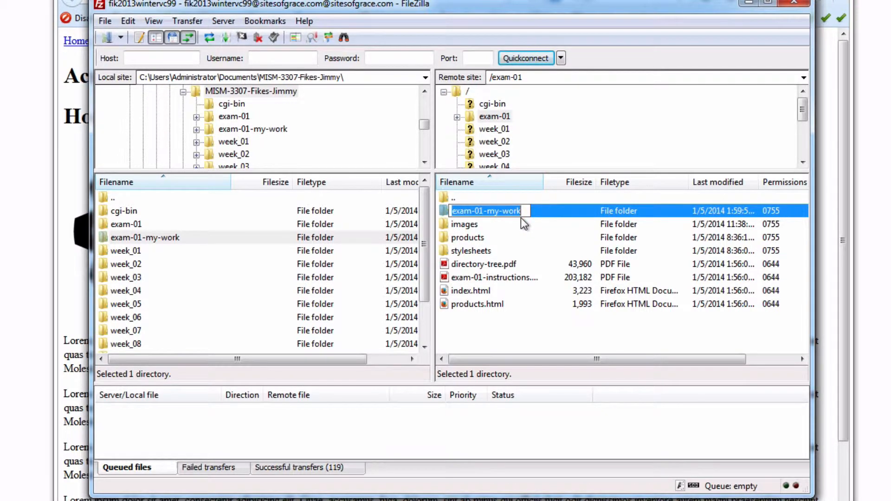
left_click(443, 213)
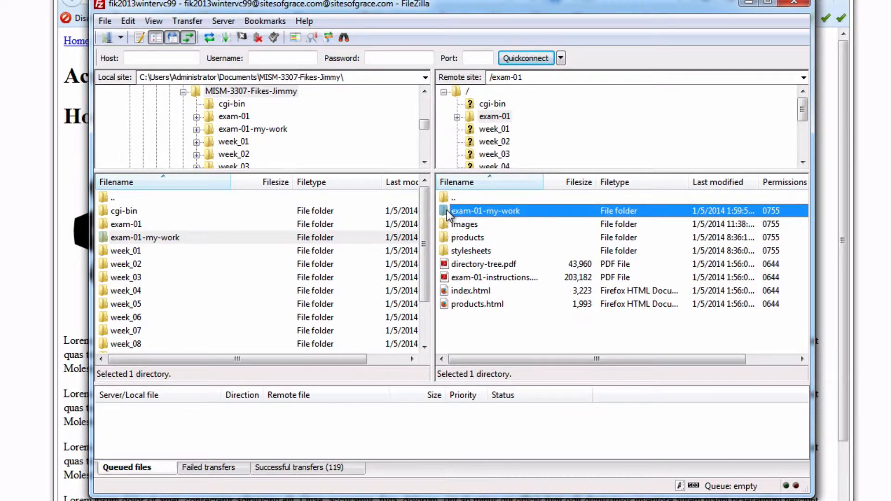
Switch to Firefox and load the exam-01-my-work subfolder by appending its name to the exam-01 web address.
left_click(197, 1)
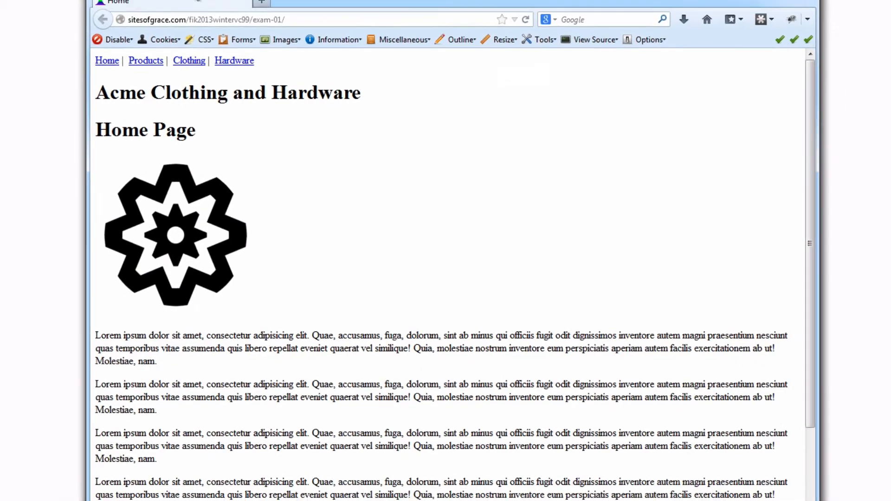
left_click(319, 19)
left_click(298, 19)
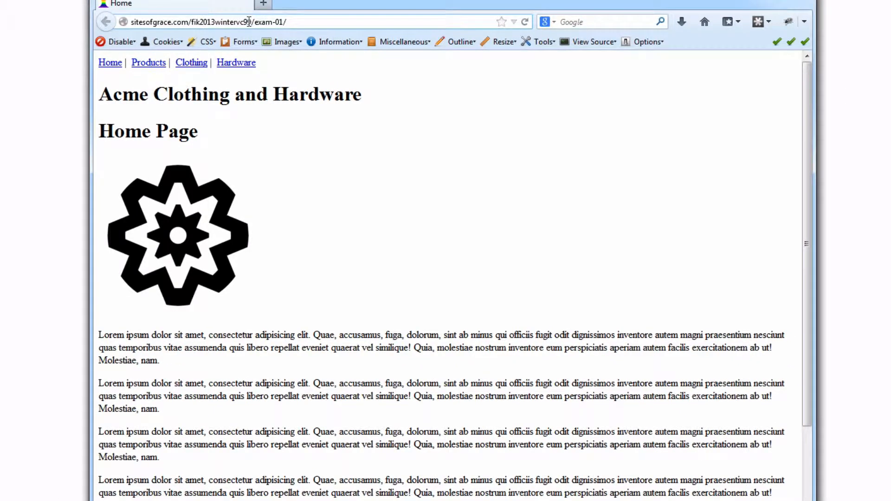
left_click_drag(254, 22, 289, 21)
left_click(302, 21)
type("exam-01-my-work")
key("Return")
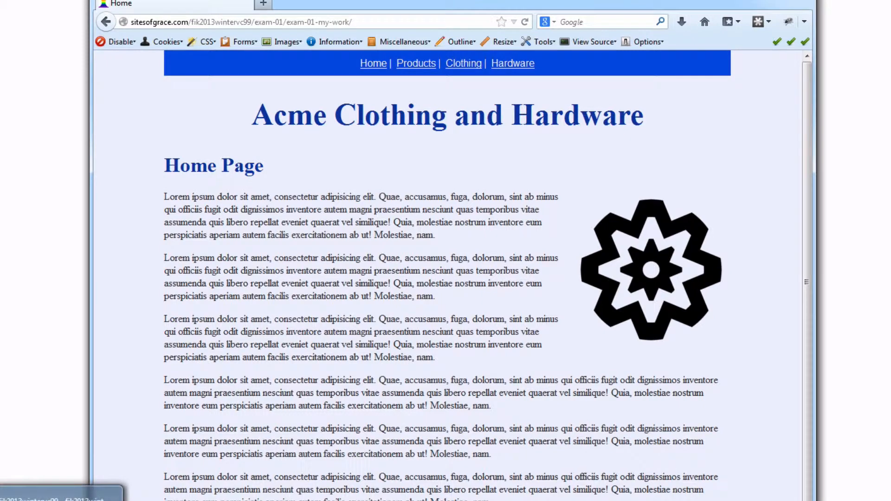
Switch to FileZilla and delete the exam-01-my-work folder with its contents from the remote exam-01 directory.
left_click(55, 496)
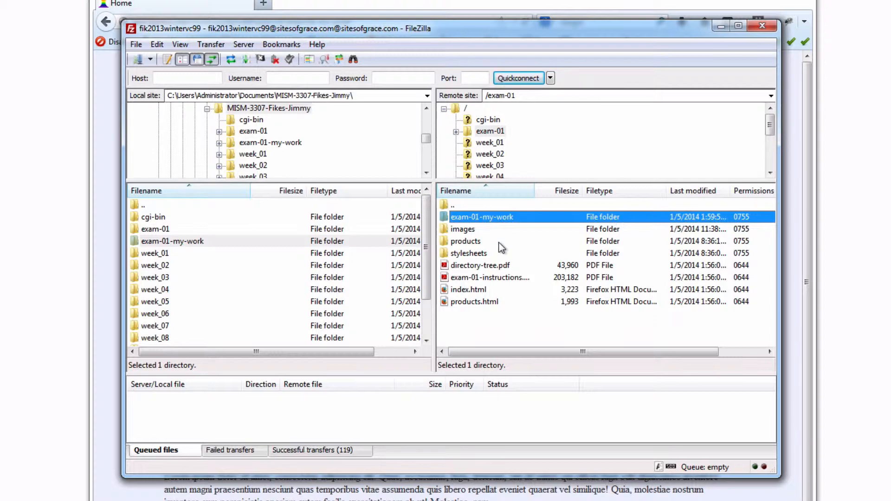
right_click(446, 216)
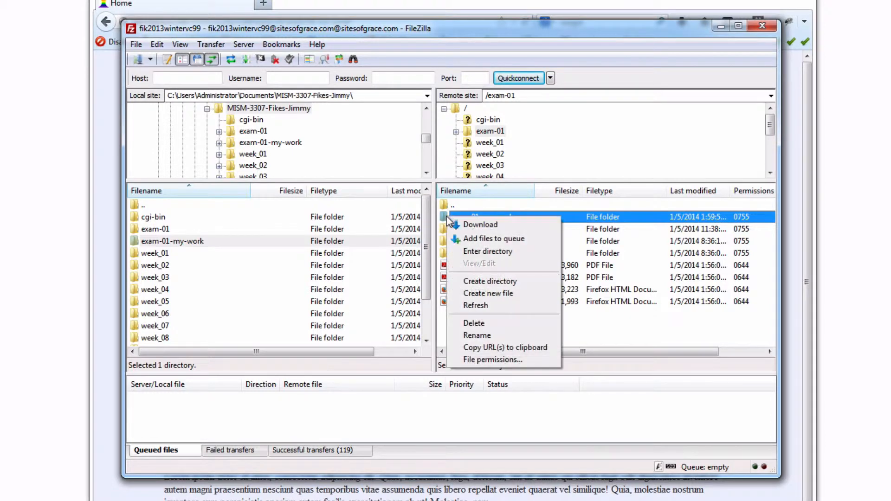
left_click(489, 323)
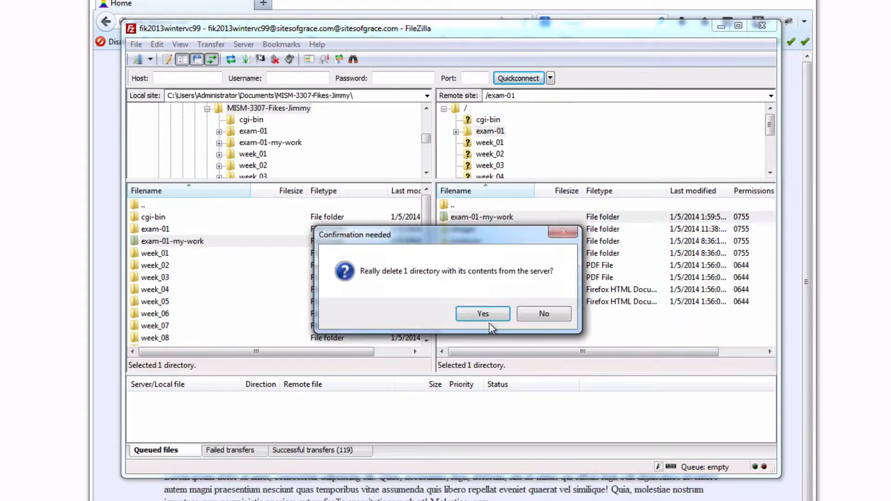
left_click(483, 315)
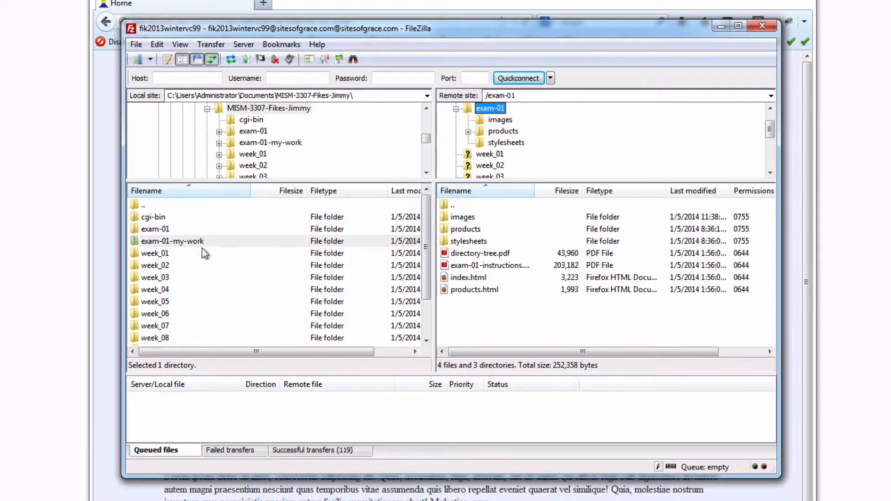
Open the local exam-01-my-work folder's contents alongside the remote exam-01 directory.
left_click(136, 239)
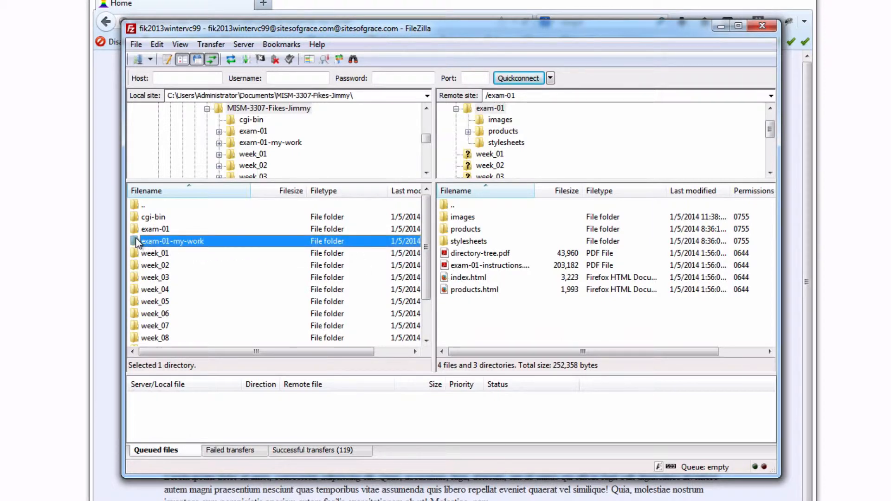
left_click(241, 144)
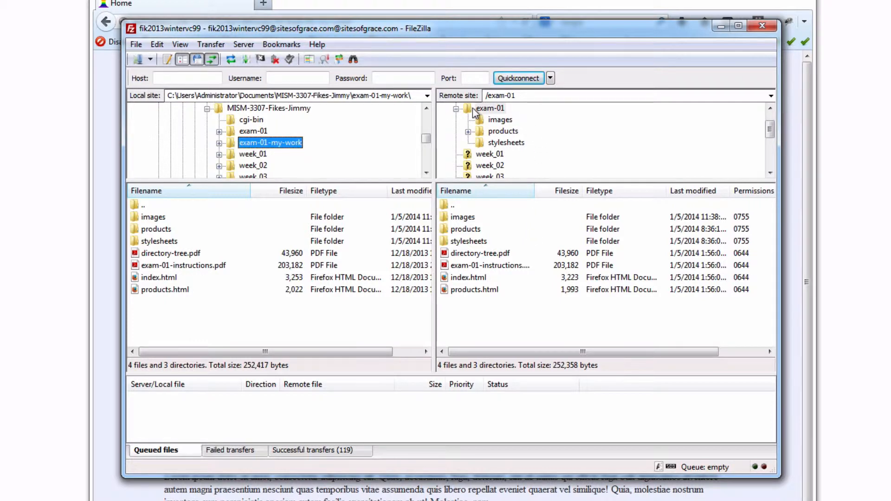
left_click(499, 109)
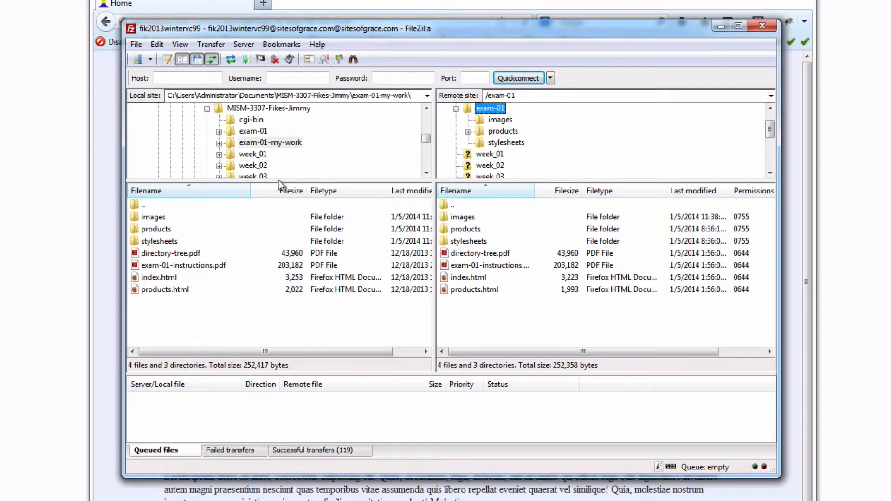
left_click(237, 144)
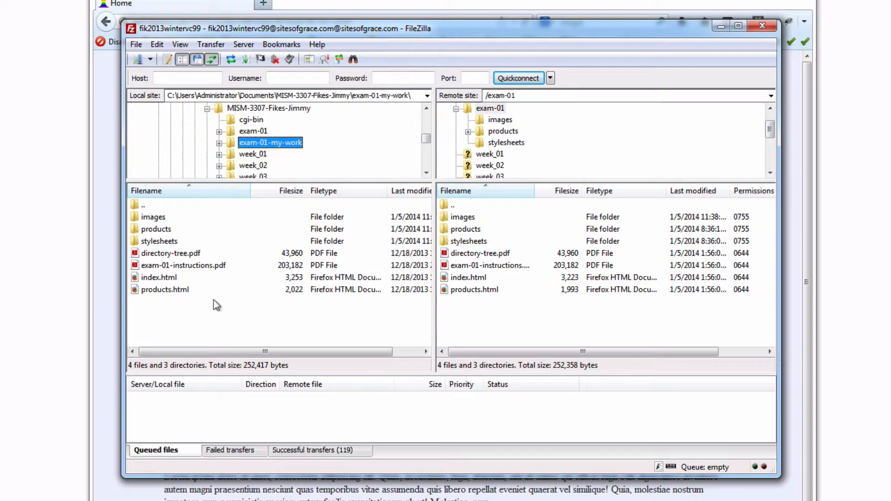
Upload all folders and files inside the local exam-01-my-work folder, from images through products.html, to the remote exam-01 directory.
left_click(147, 219)
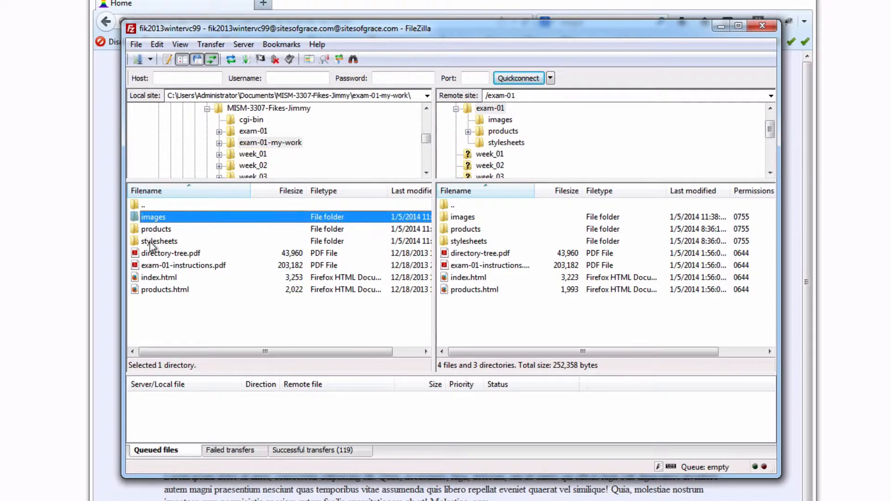
left_click(146, 291, "shift")
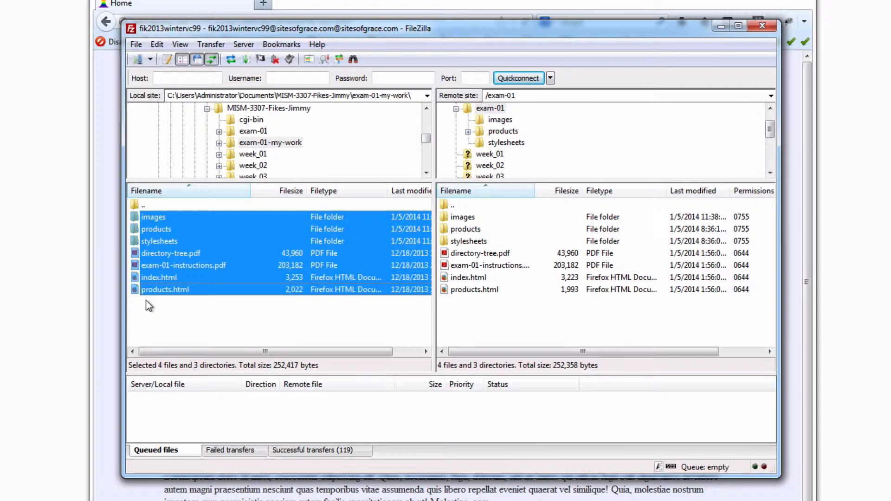
right_click(137, 241)
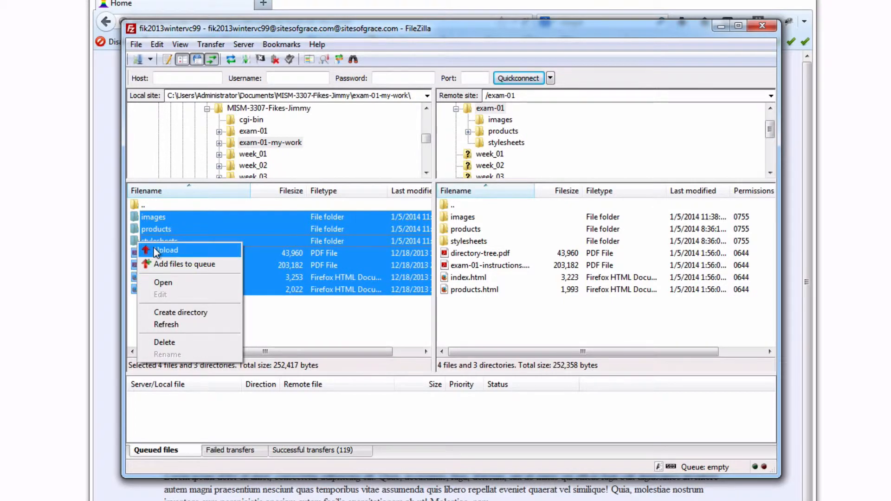
left_click(156, 251)
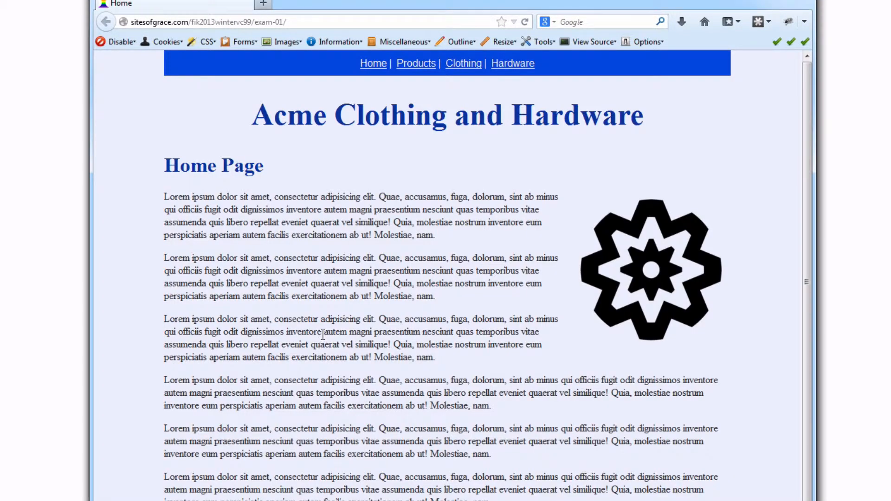
Switch to Firefox and browse the exam-01 site from the home page through Products and Clothing to Women's Clothing.
left_click(415, 65)
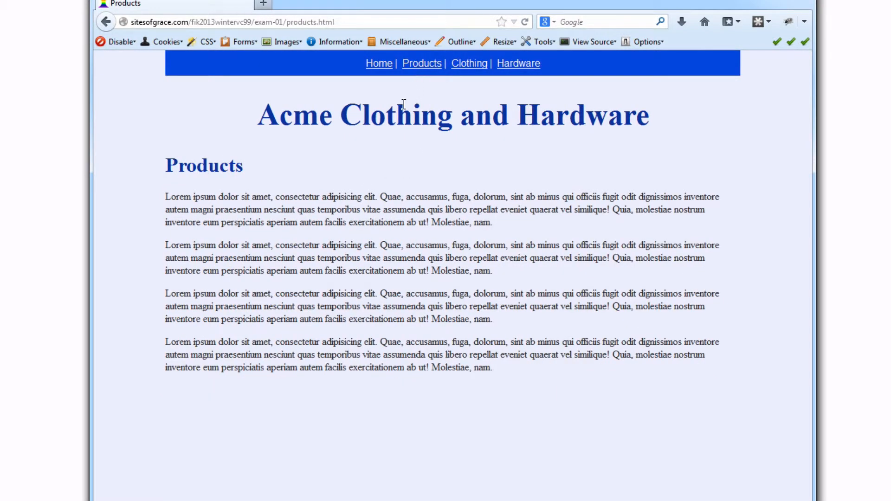
left_click(469, 68)
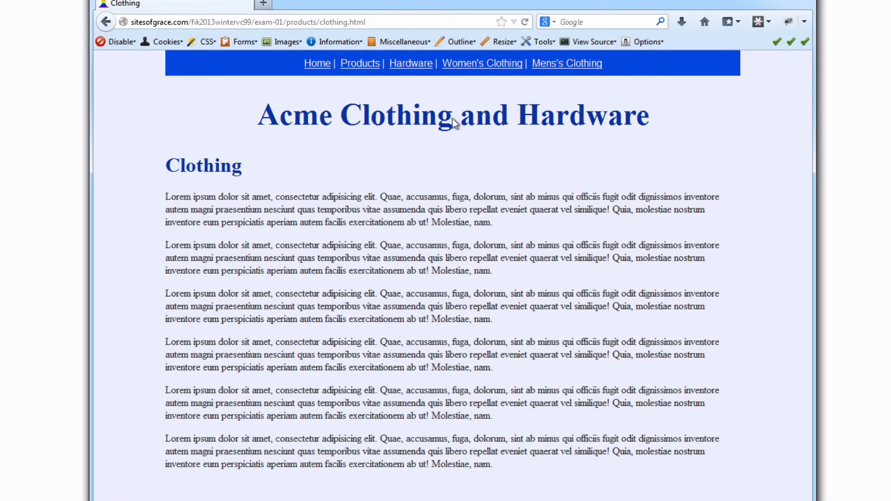
left_click(463, 66)
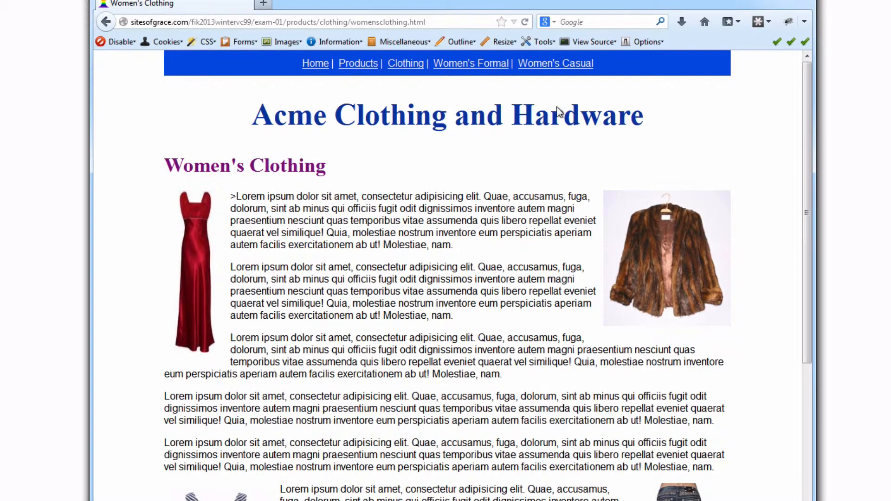
Return to the Clothing page, open Men's Clothing and look over the full page.
left_click(412, 65)
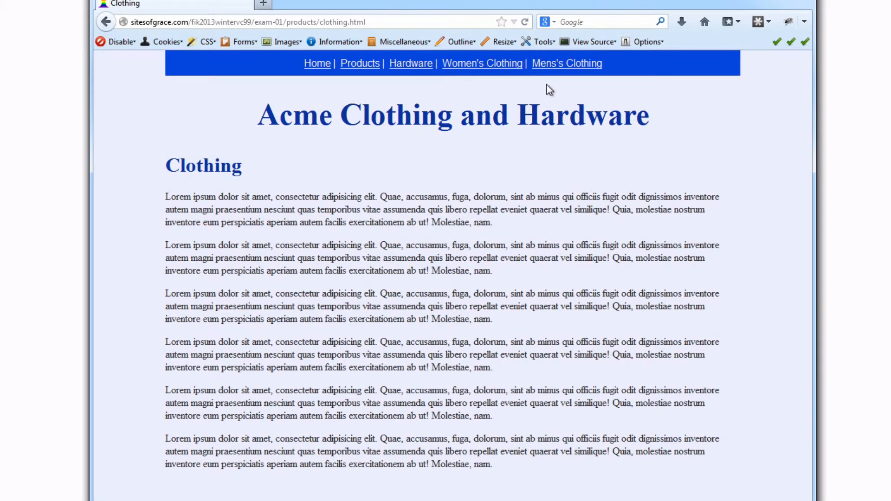
left_click(563, 65)
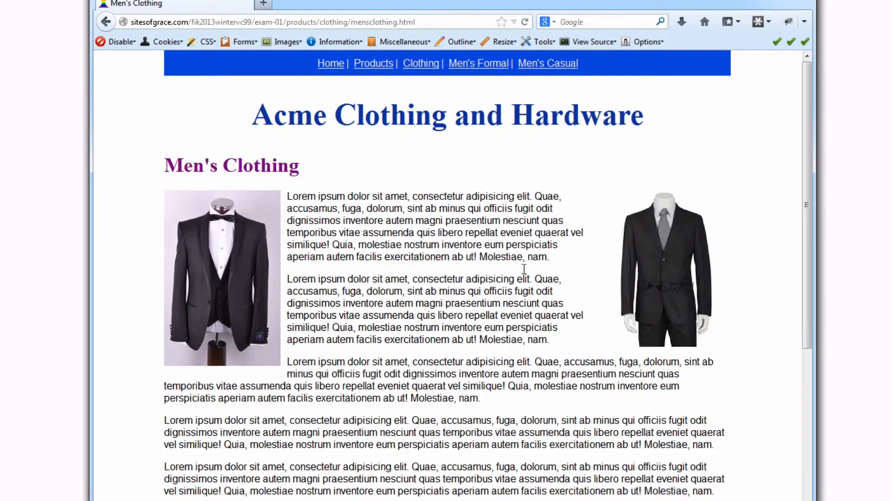
scroll(523, 351, "down", 1)
scroll(523, 351, "down", 5)
scroll(525, 350, "up", 6)
Go back to the site's home page and follow the Products and Clothing links to Men's Clothing again.
left_click(330, 64)
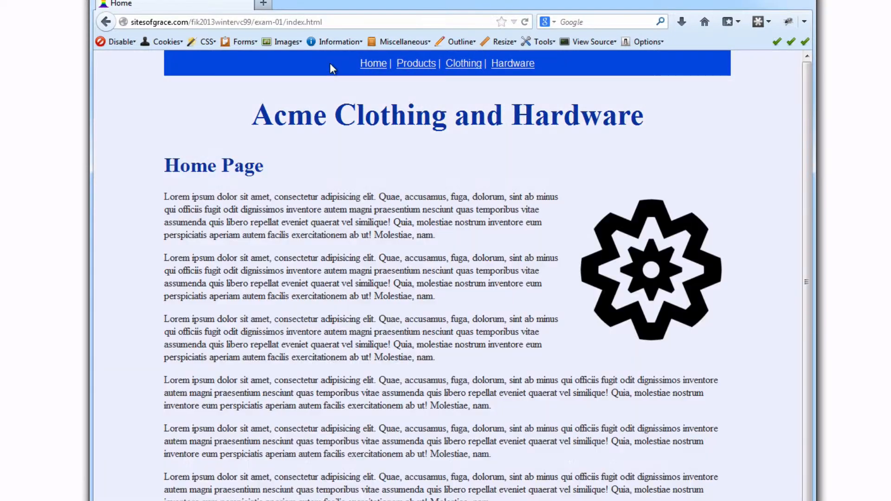
left_click(418, 69)
left_click(478, 68)
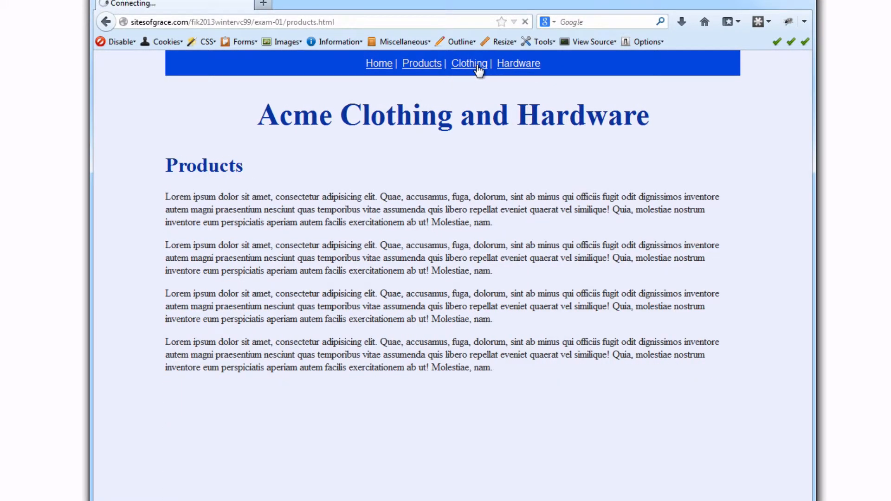
left_click(563, 69)
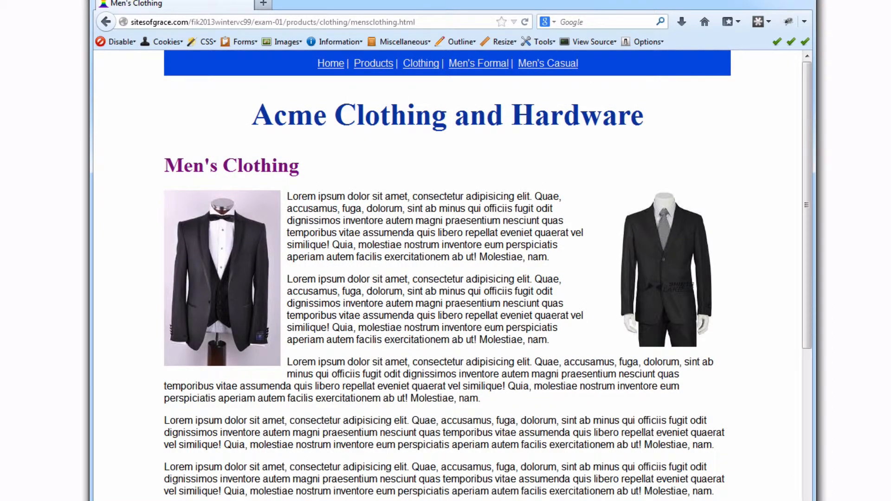
Switch to FileZilla and select the images folder inside the local exam-01-my-work folder.
left_click(114, 499)
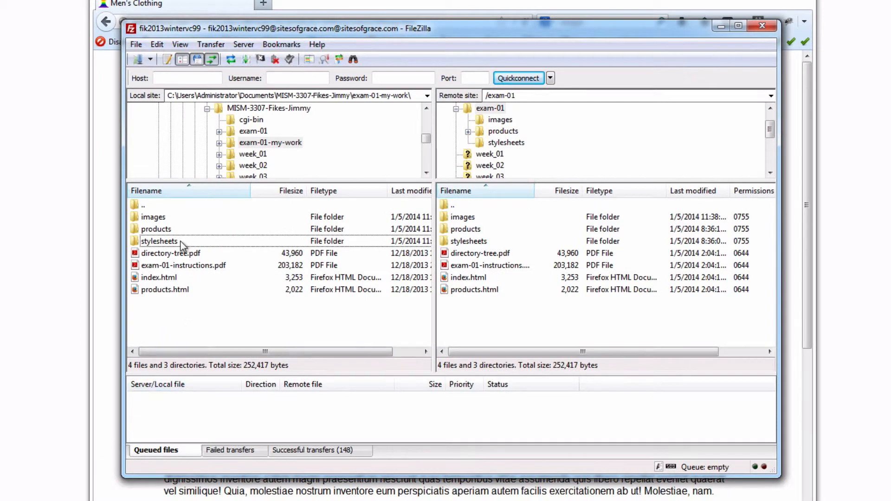
left_click(162, 218)
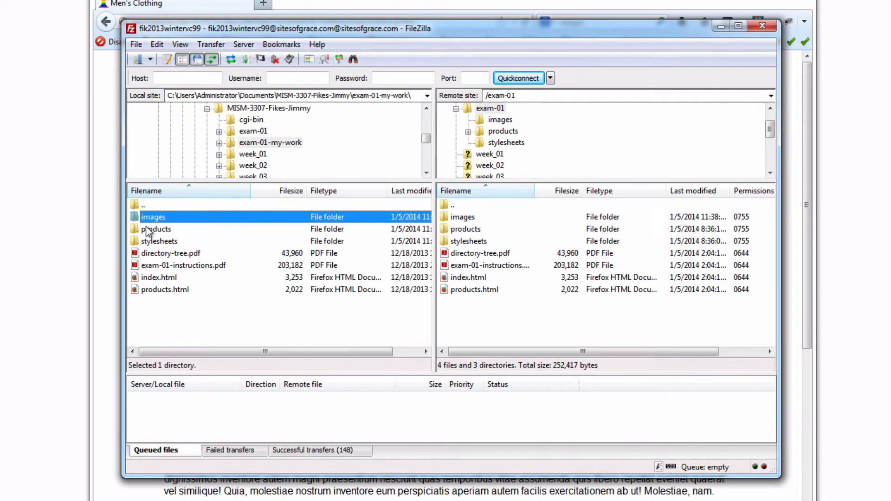